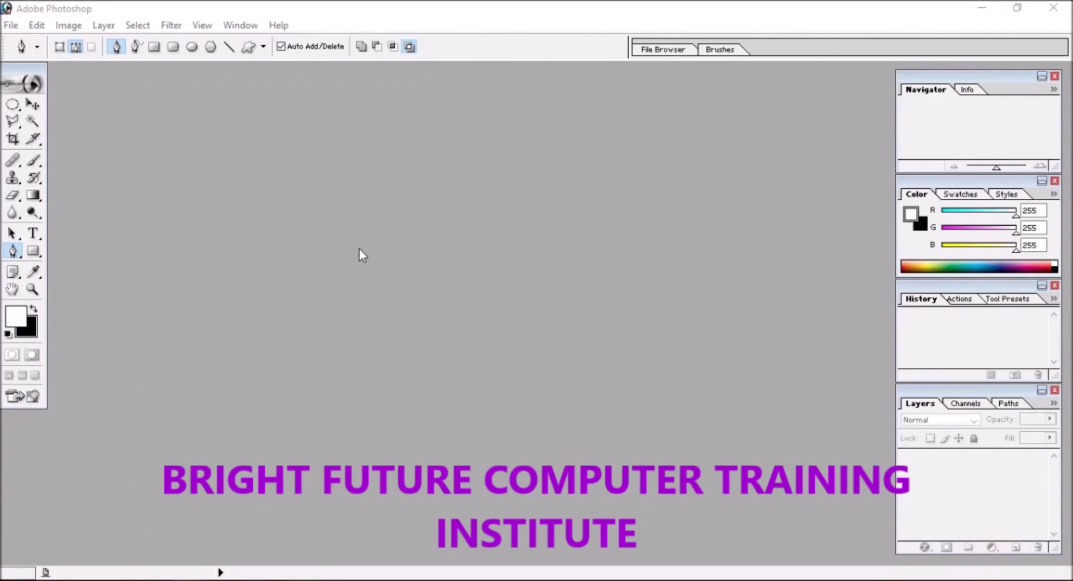
- Create an 800 x 600 px, 72 ppi RGB Color document with White contents, maximized to fill the workspace
{"action": "left_click", "coordinate": [11, 25]}
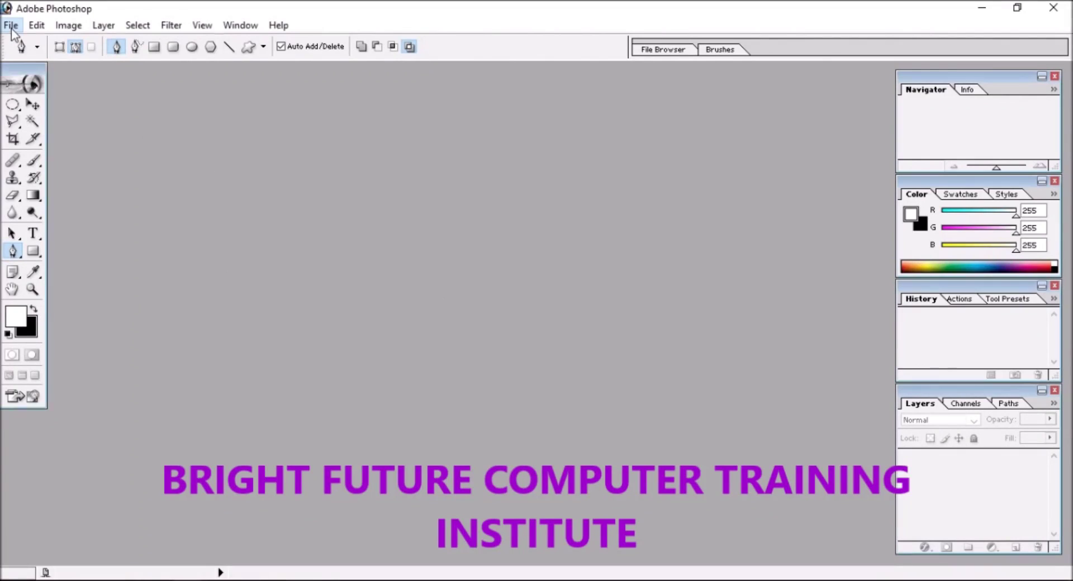
{"action": "left_click", "coordinate": [38, 43]}
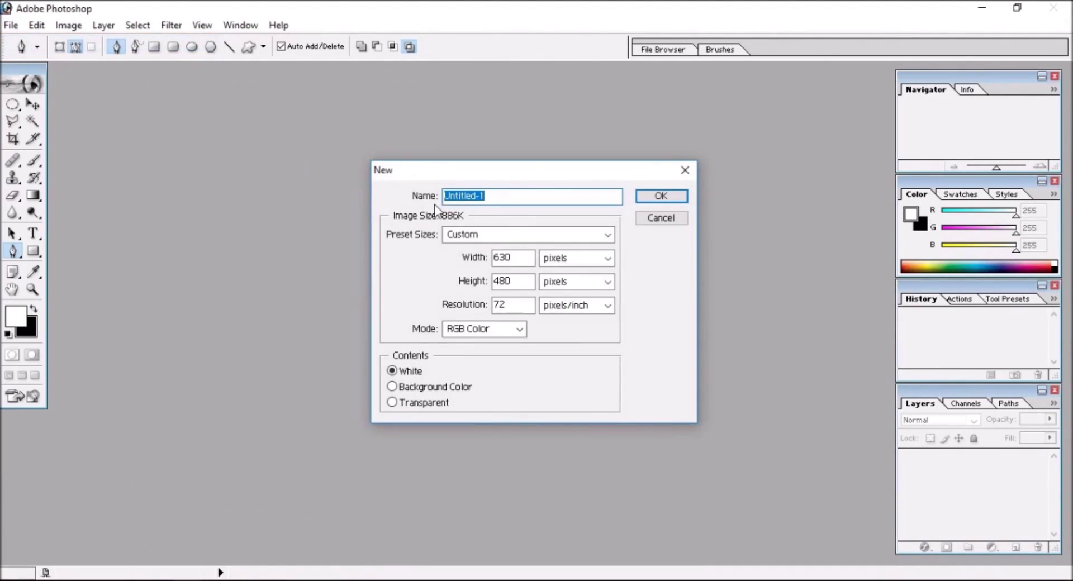
{"action": "left_click", "coordinate": [607, 235]}
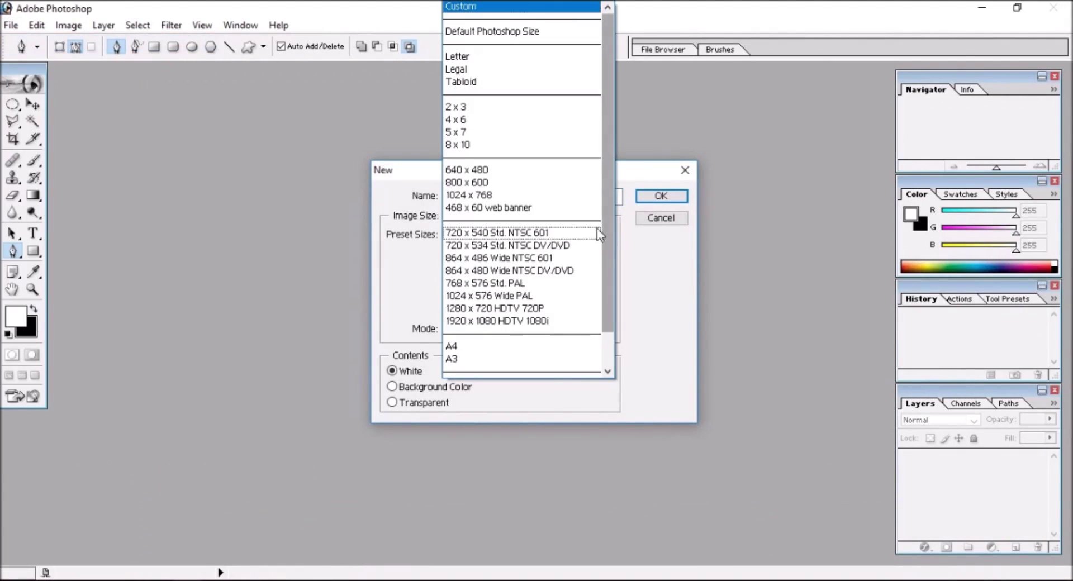
{"action": "left_click", "coordinate": [540, 184]}
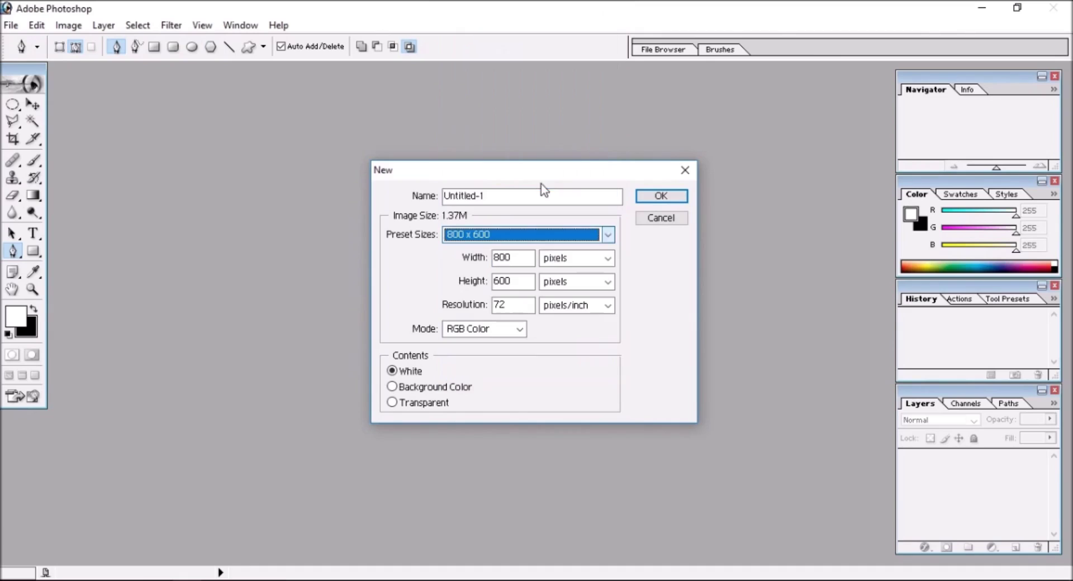
{"action": "left_click", "coordinate": [520, 329]}
{"action": "left_click", "coordinate": [475, 371]}
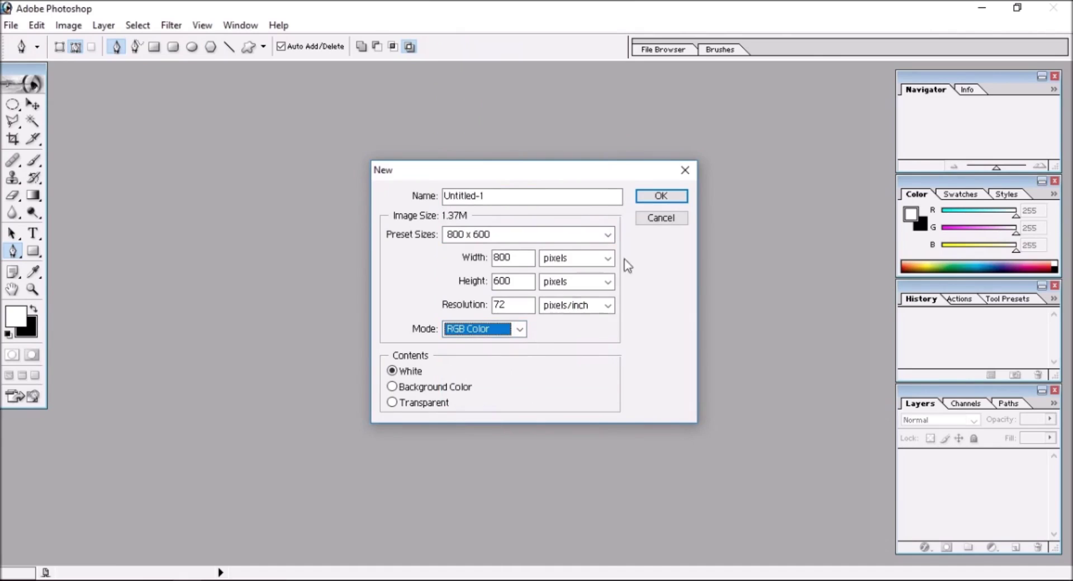
{"action": "left_click", "coordinate": [661, 195]}
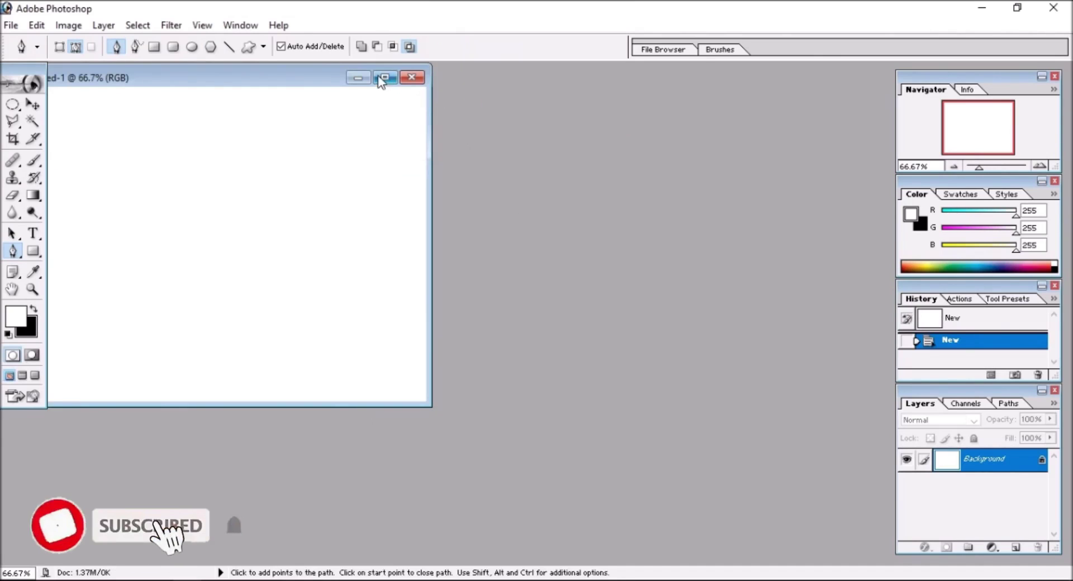
{"action": "left_click", "coordinate": [385, 77]}
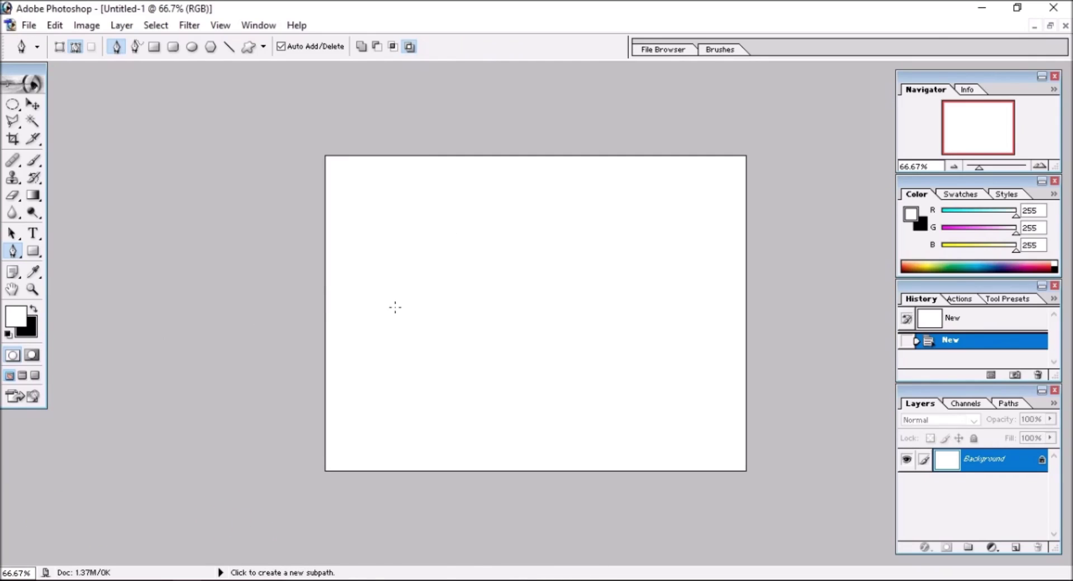
- Fill the whole canvas with the black background colour using Ctrl+Backspace
{"action": "key", "text": "ctrl+BackSpace"}
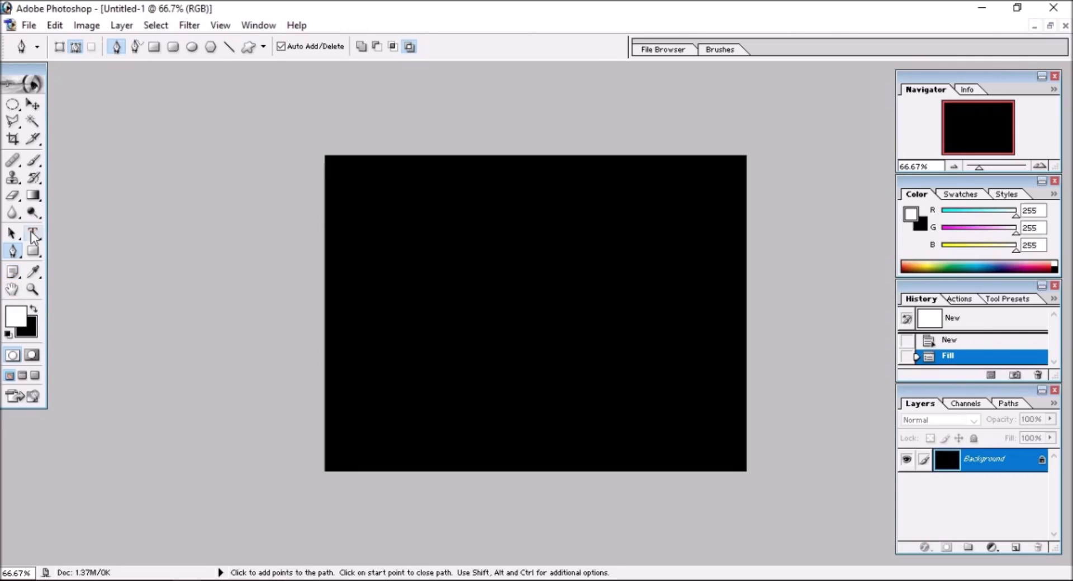
{"action": "left_click", "coordinate": [33, 233]}
- Type the word FIRE in white and scale it up hugely
{"action": "left_click", "coordinate": [348, 303]}
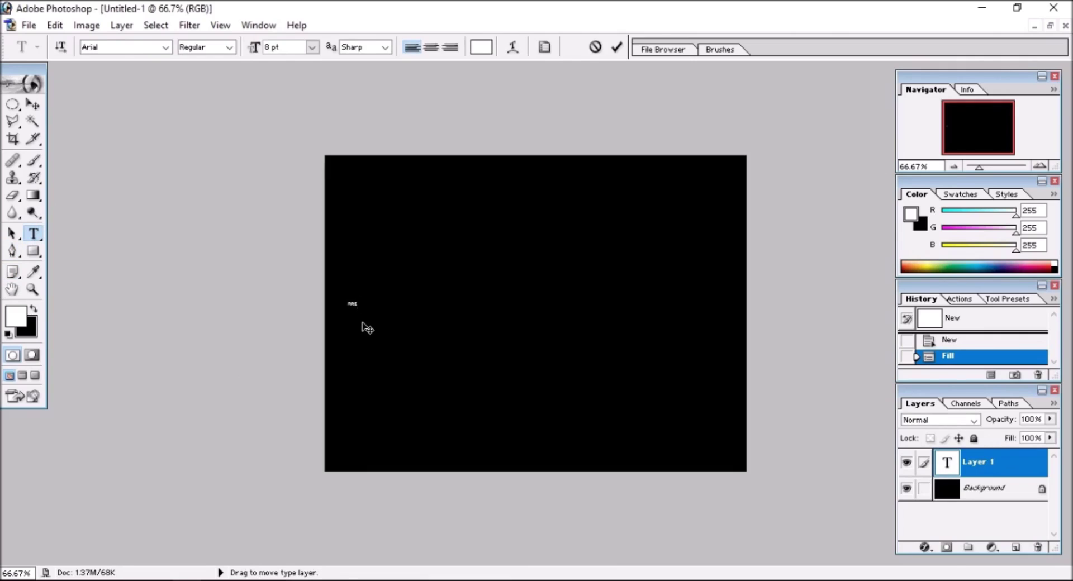
{"action": "left_click", "coordinate": [33, 106]}
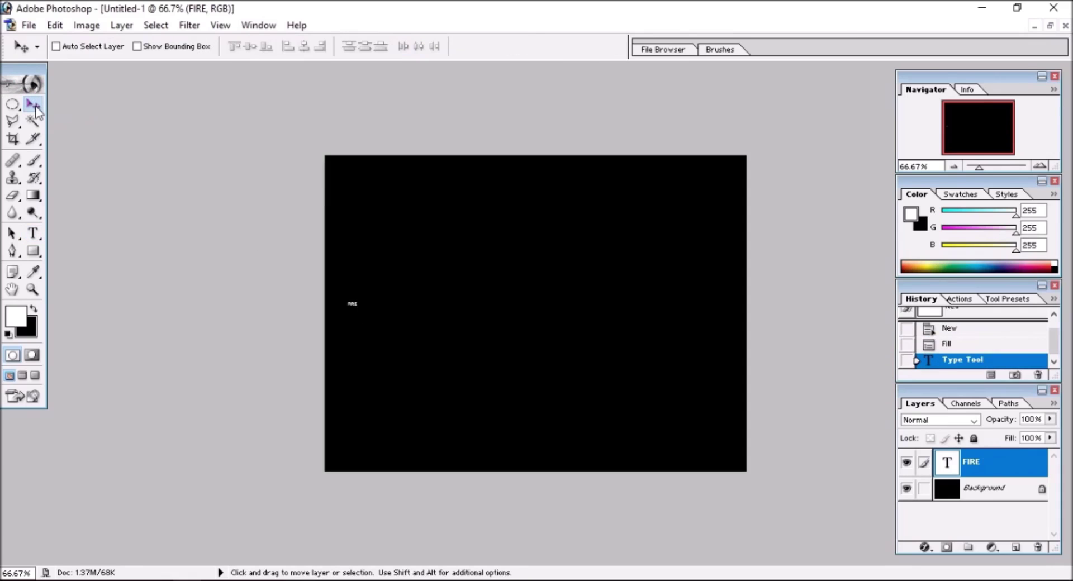
{"action": "key", "text": "ctrl+t"}
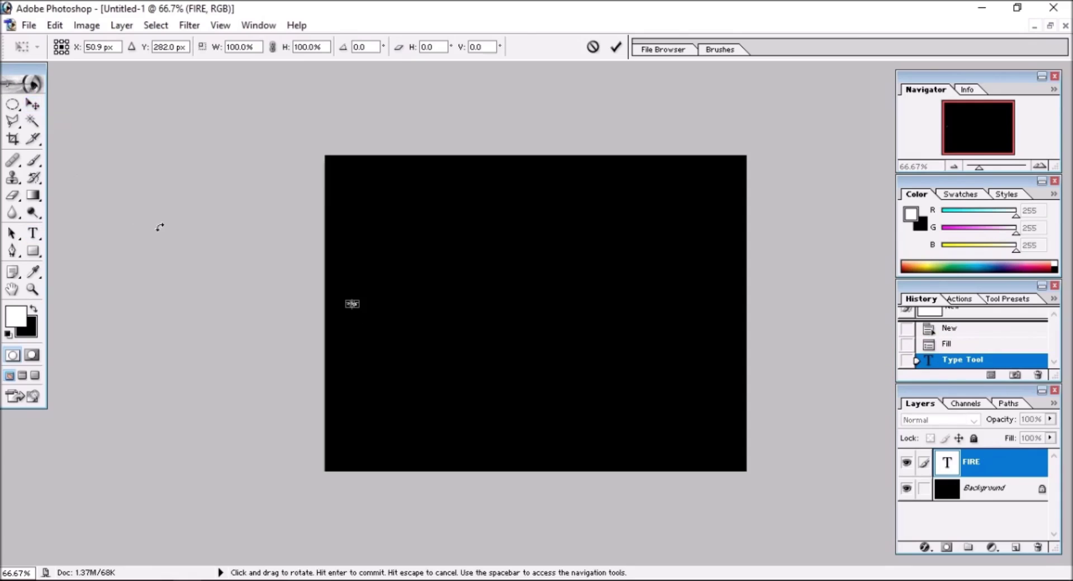
{"action": "mouse_move", "coordinate": [363, 301]}
{"action": "left_mouse_down"}
{"action": "mouse_move", "coordinate": [515, 240]}
{"action": "mouse_move", "coordinate": [707, 215]}
{"action": "left_mouse_up"}
- Rotate FIRE about -90° to read vertically, fit it to the canvas and shift it slightly right
{"action": "mouse_move", "coordinate": [527, 308]}
{"action": "left_mouse_down"}
{"action": "mouse_move", "coordinate": [531, 352]}
{"action": "mouse_move", "coordinate": [533, 333]}
{"action": "left_mouse_up"}
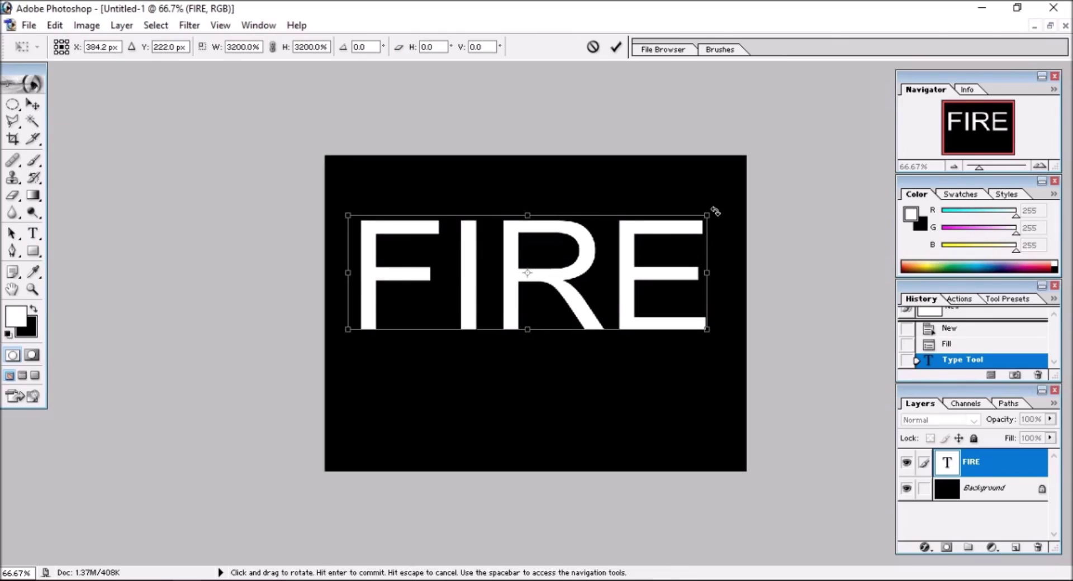
{"action": "mouse_move", "coordinate": [713, 211]}
{"action": "left_mouse_down"}
{"action": "mouse_move", "coordinate": [687, 189]}
{"action": "mouse_move", "coordinate": [714, 214]}
{"action": "mouse_move", "coordinate": [479, 148]}
{"action": "mouse_move", "coordinate": [491, 143]}
{"action": "left_mouse_up"}
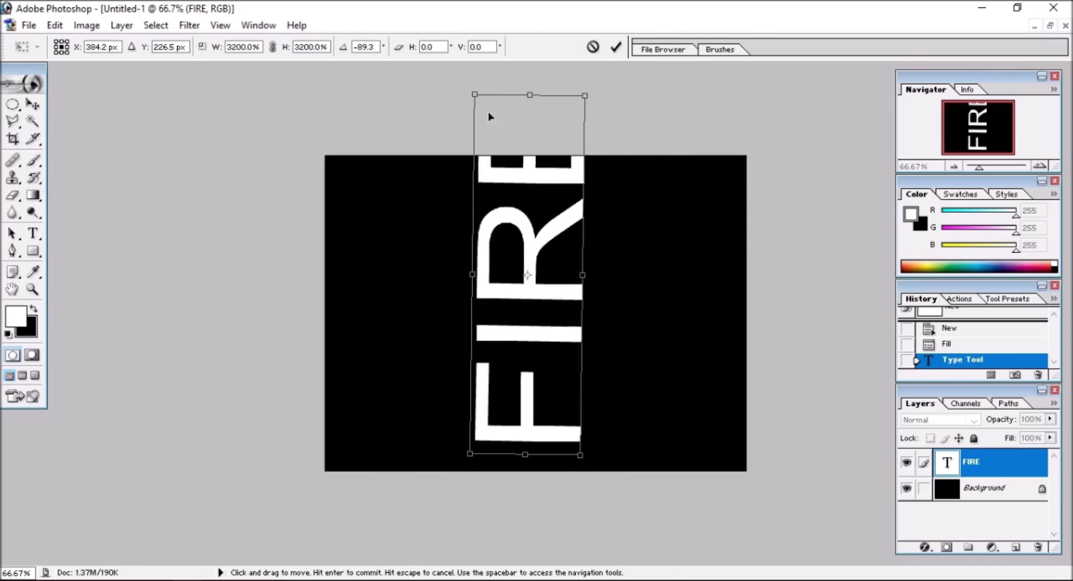
{"action": "left_click_drag", "start_coordinate": [531, 96], "coordinate": [531, 169]}
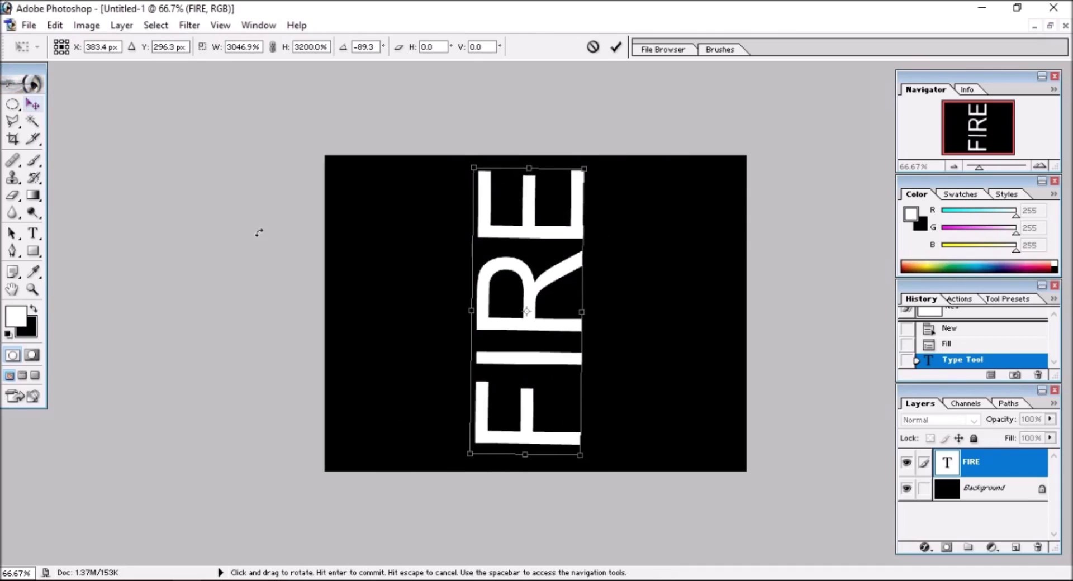
{"action": "left_click_drag", "start_coordinate": [534, 352], "coordinate": [563, 352]}
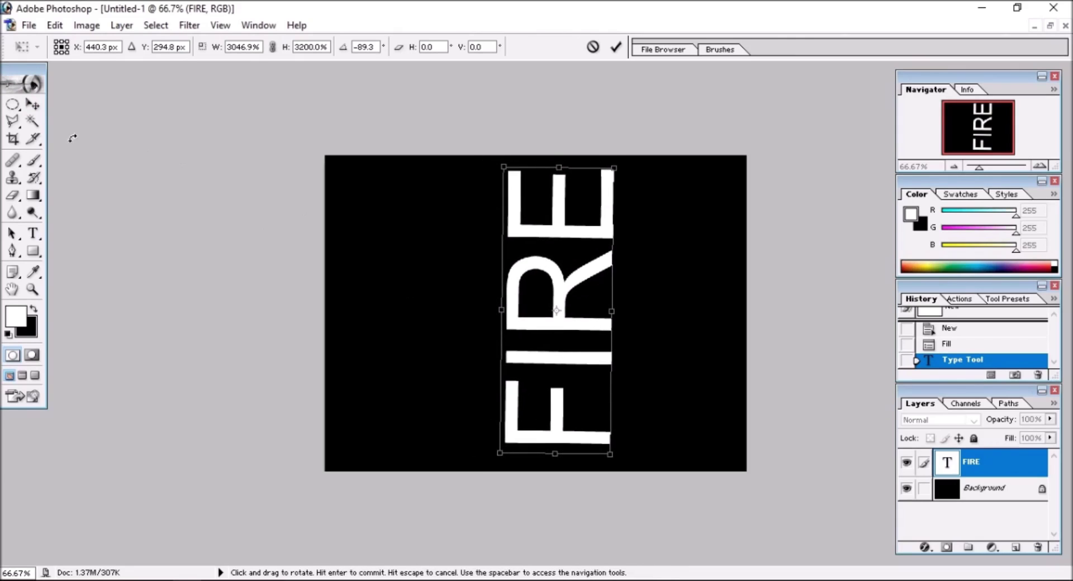
{"action": "left_click", "coordinate": [32, 106]}
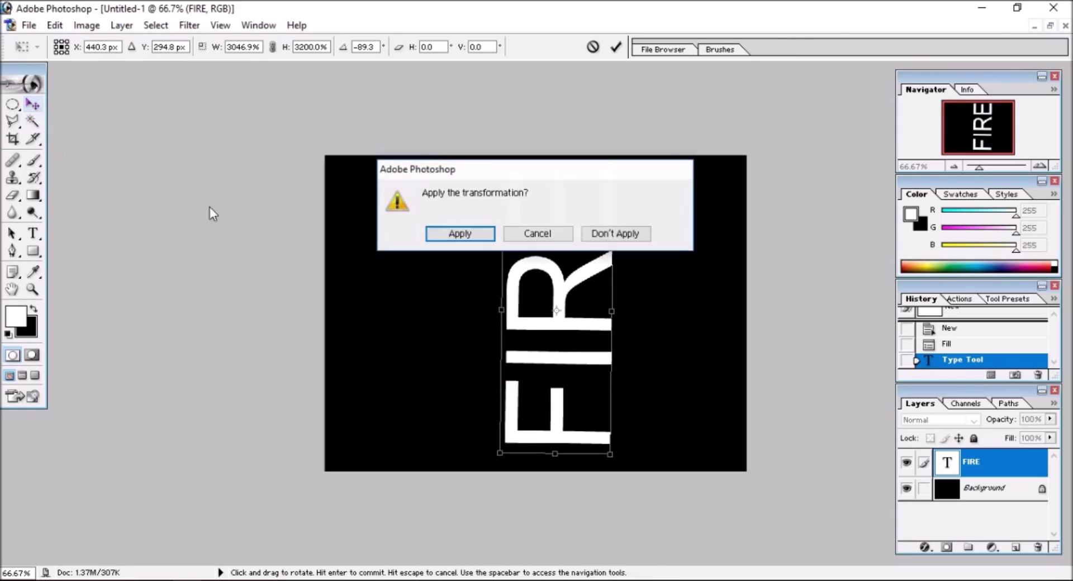
{"action": "left_click", "coordinate": [459, 234]}
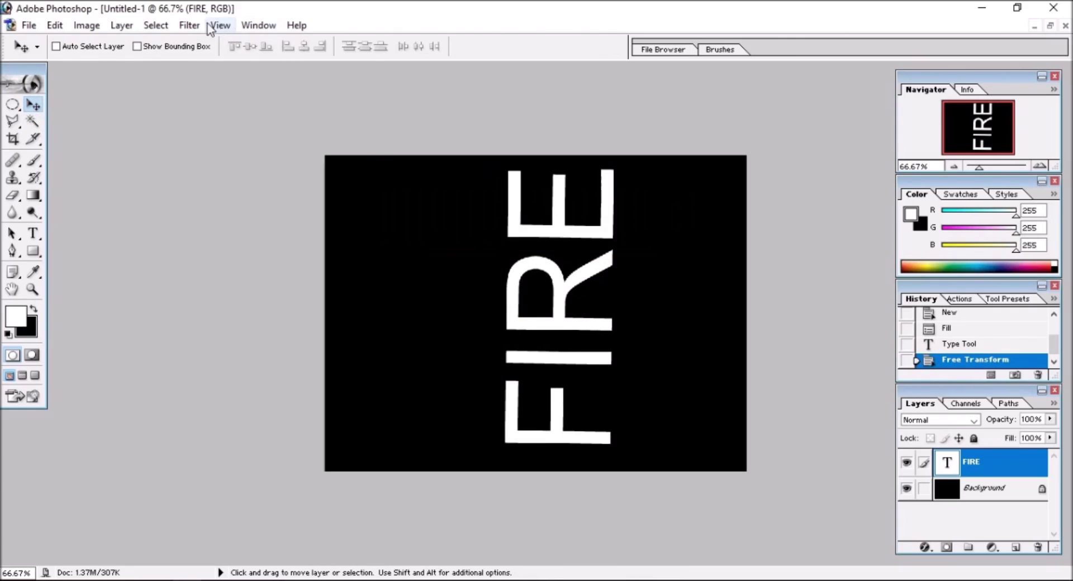
- Rasterize FIRE and apply the Wind filter from the right three times for long leftward streaks
{"action": "left_click", "coordinate": [190, 25]}
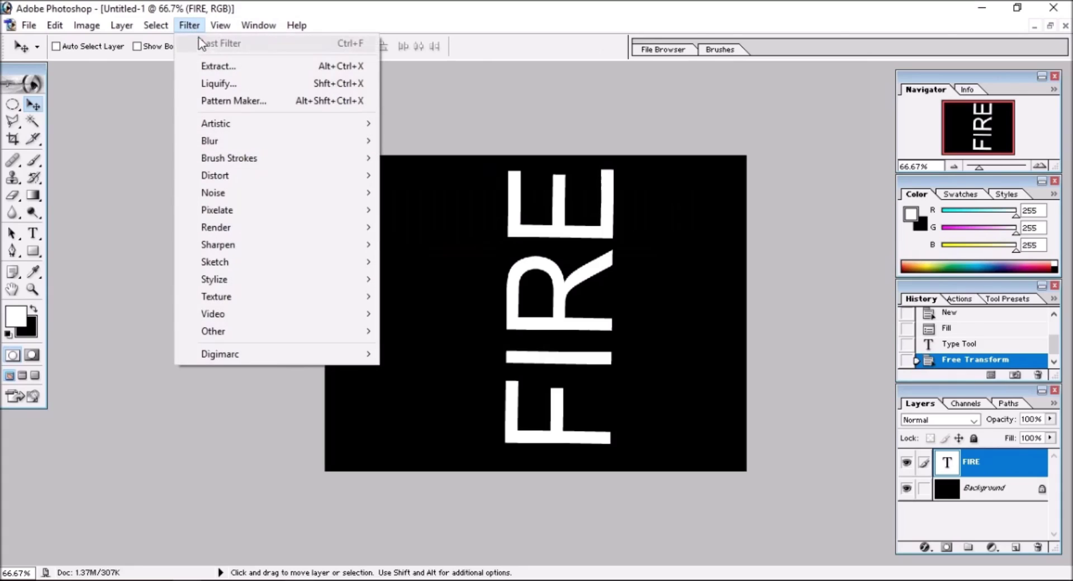
{"action": "mouse_move", "coordinate": [213, 279]}
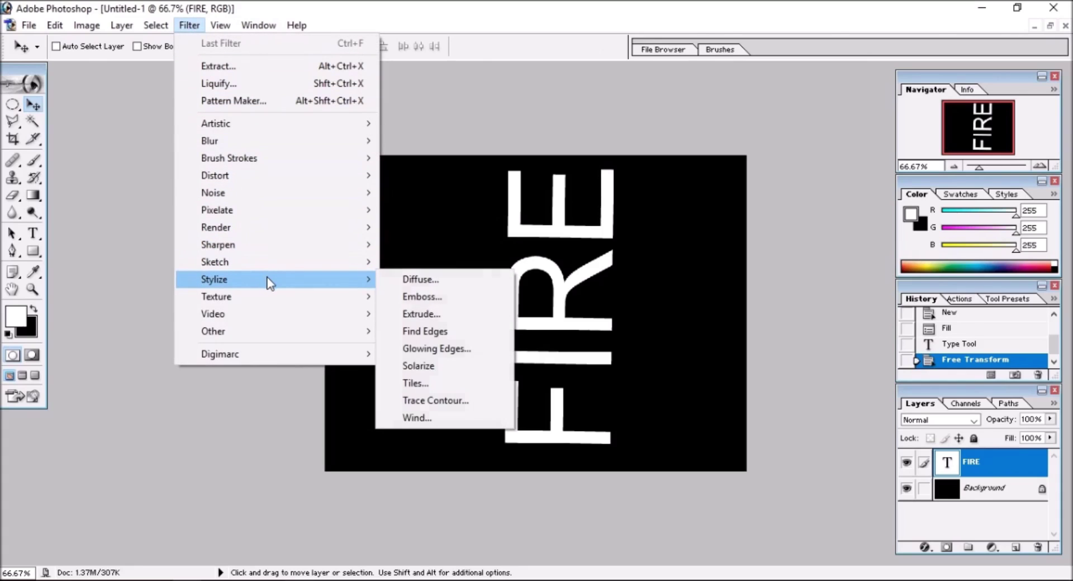
{"action": "left_click", "coordinate": [432, 417]}
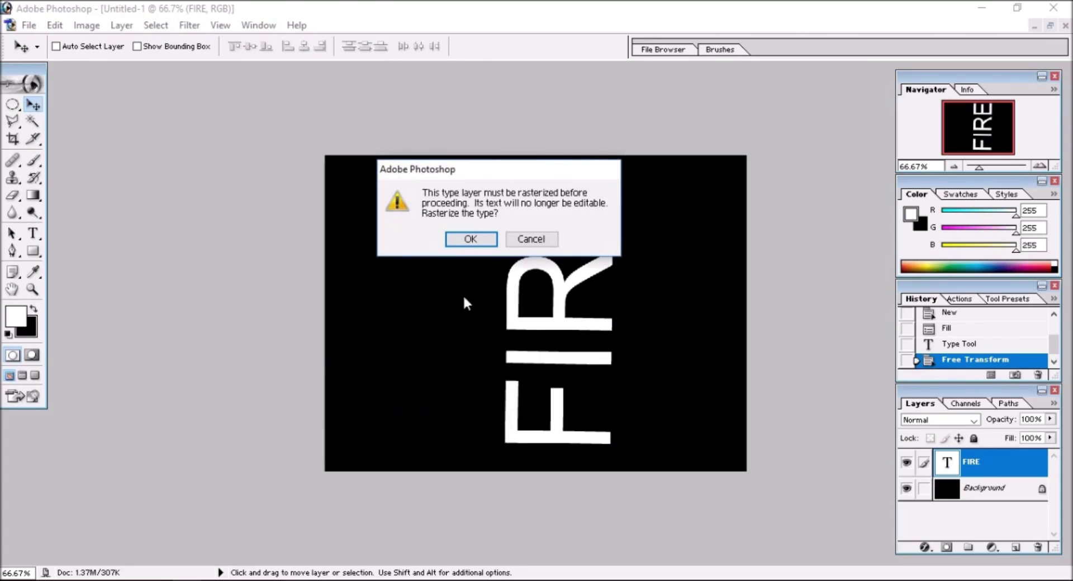
{"action": "left_click", "coordinate": [470, 239]}
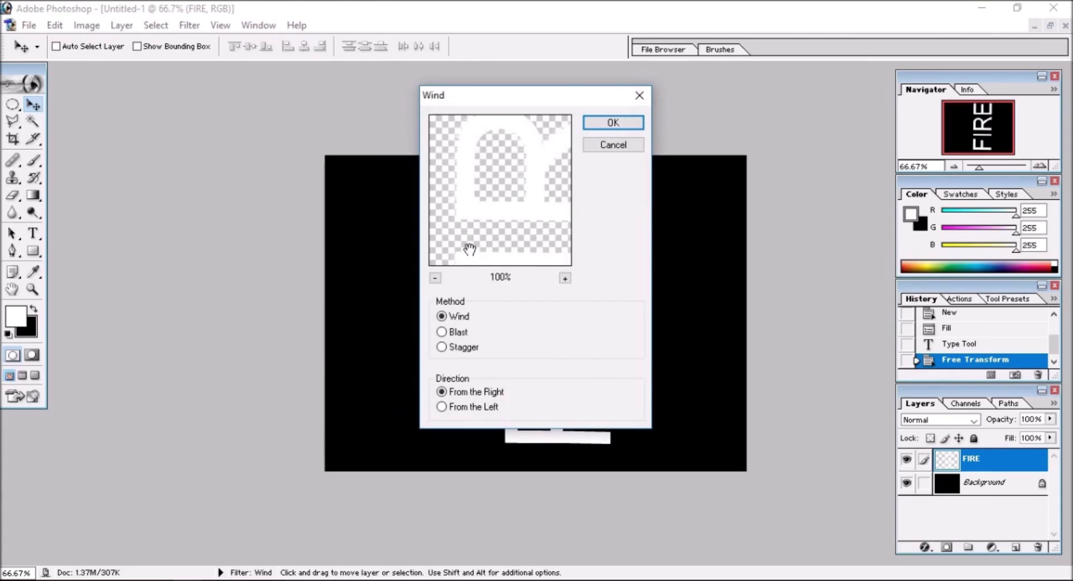
{"action": "left_click", "coordinate": [598, 125]}
{"action": "key", "text": "ctrl+f"}
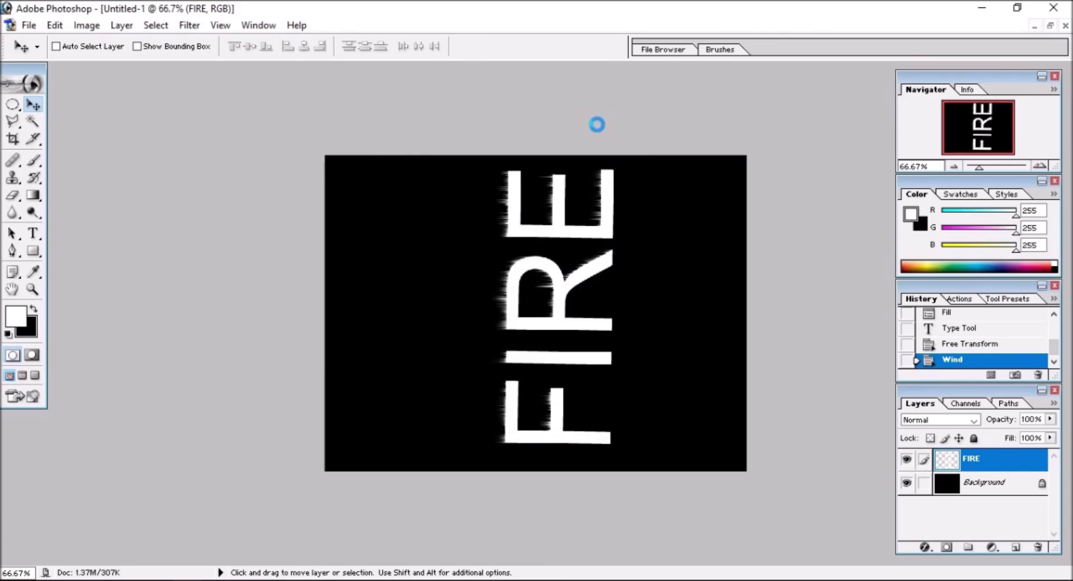
{"action": "key", "text": "ctrl+f"}
{"action": "key", "text": "ctrl+f"}
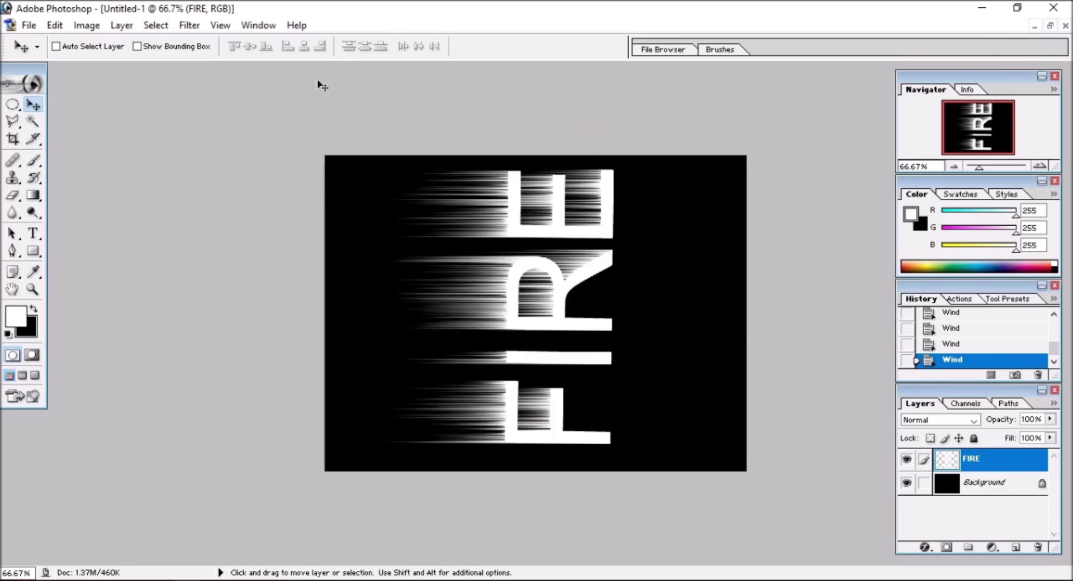
{"action": "left_click", "coordinate": [189, 26]}
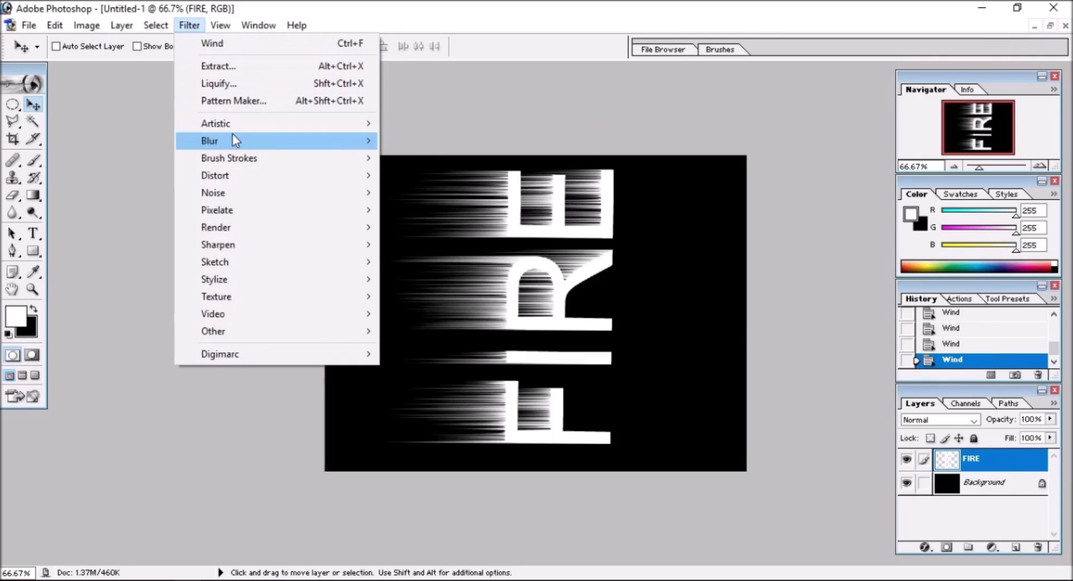
{"action": "mouse_move", "coordinate": [214, 175]}
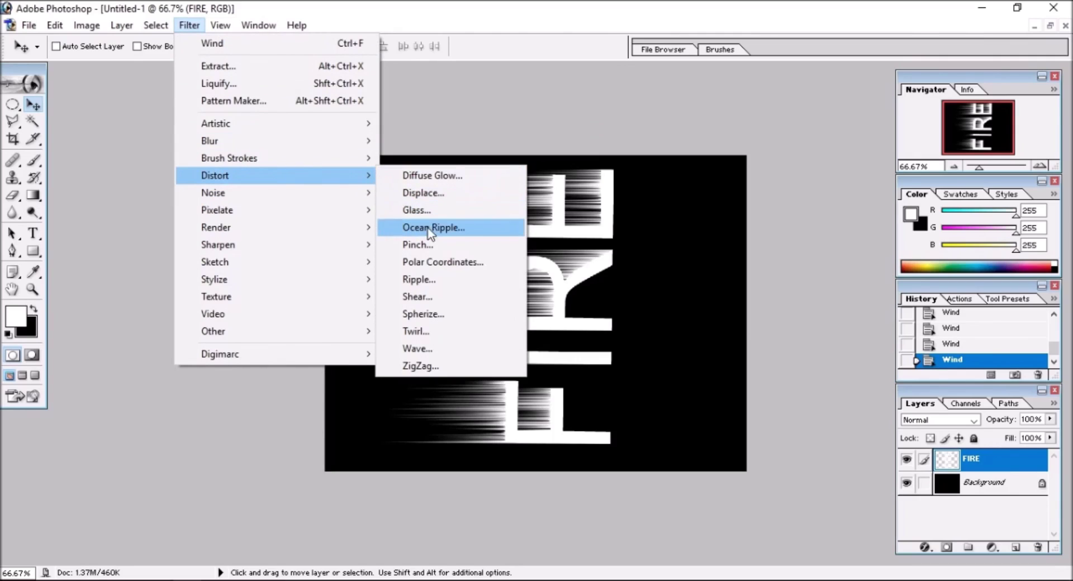
- Apply a Ripple distortion at 100% amount and Medium size to the streaked FIRE text
{"action": "left_click", "coordinate": [447, 282]}
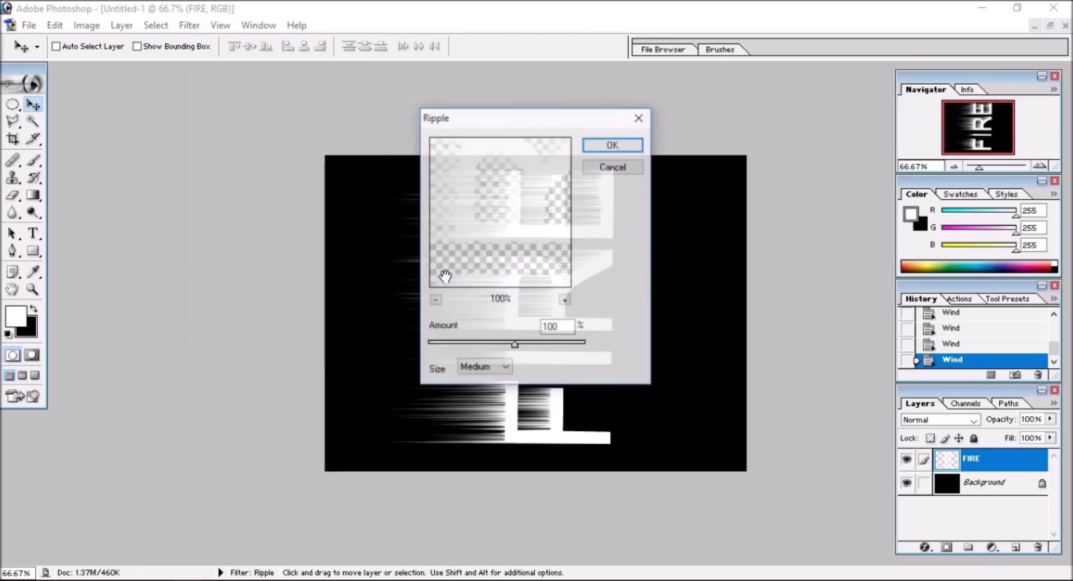
{"action": "left_click", "coordinate": [602, 146]}
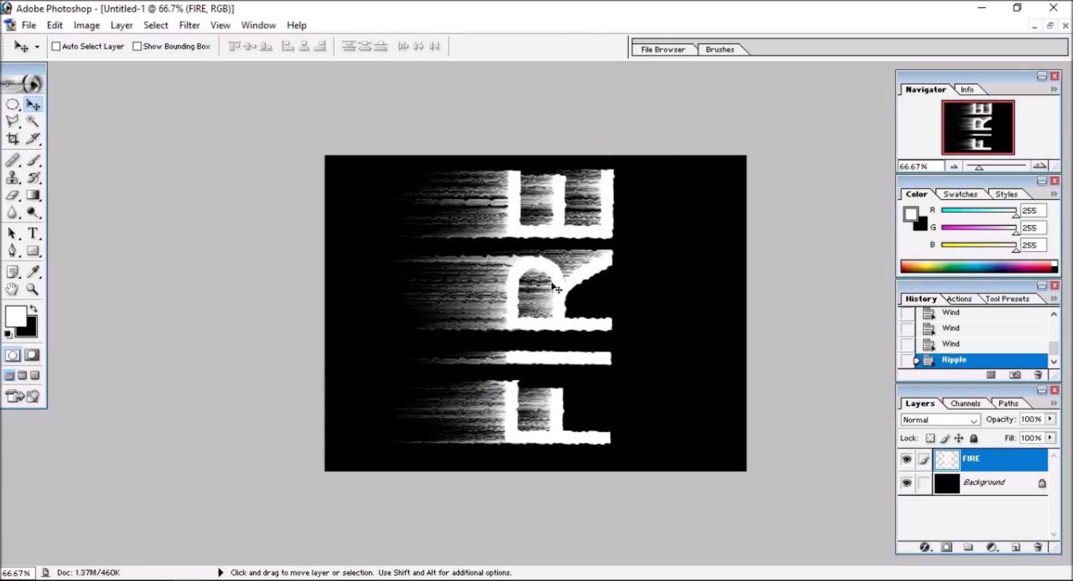
- Rotate the FIRE layer 90° so streaks rise upward and stretch it to the canvas edges
{"action": "key", "text": "ctrl+t"}
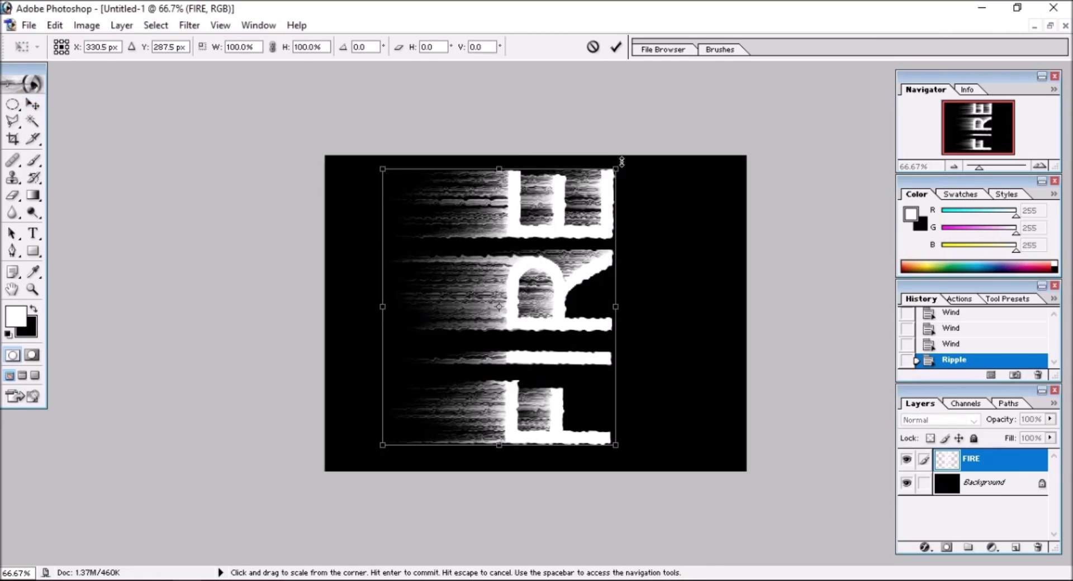
{"action": "mouse_move", "coordinate": [620, 160]}
{"action": "left_mouse_down"}
{"action": "mouse_move", "coordinate": [692, 342]}
{"action": "mouse_move", "coordinate": [647, 434]}
{"action": "left_mouse_up"}
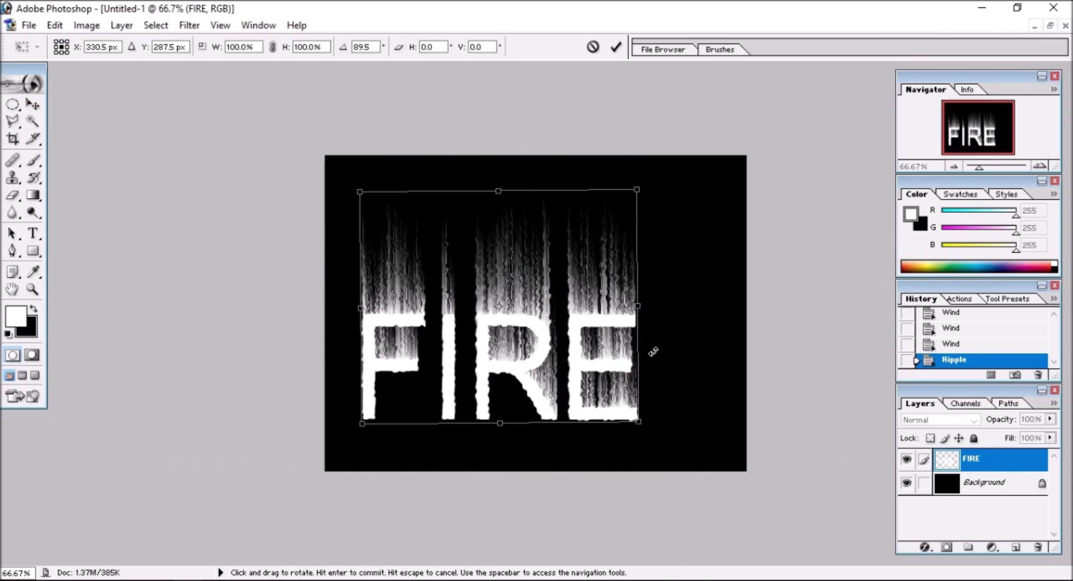
{"action": "left_click_drag", "start_coordinate": [638, 306], "coordinate": [721, 302]}
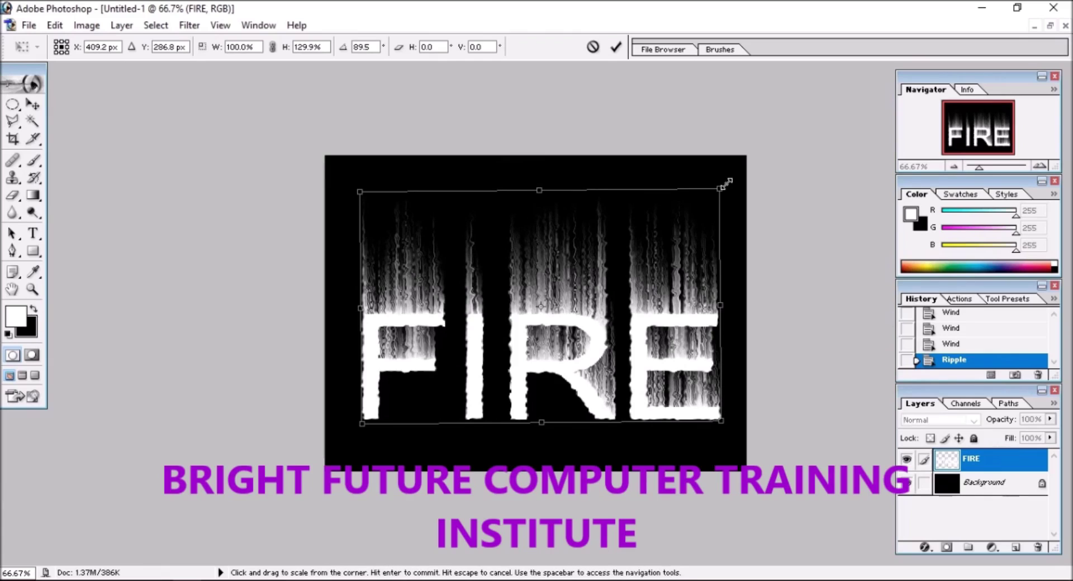
{"action": "left_click_drag", "start_coordinate": [732, 177], "coordinate": [730, 178]}
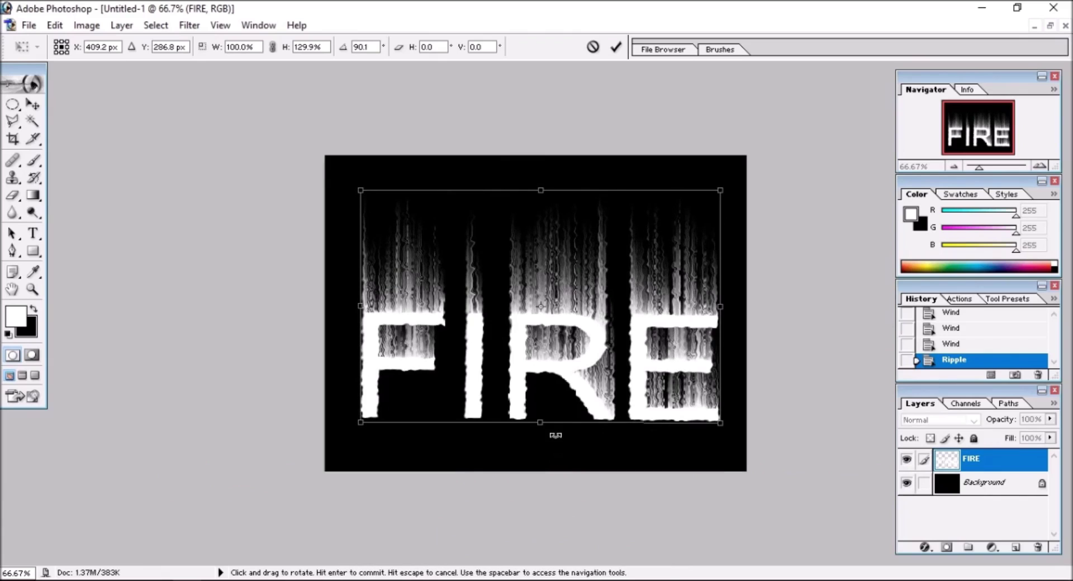
{"action": "left_click_drag", "start_coordinate": [540, 423], "coordinate": [544, 470]}
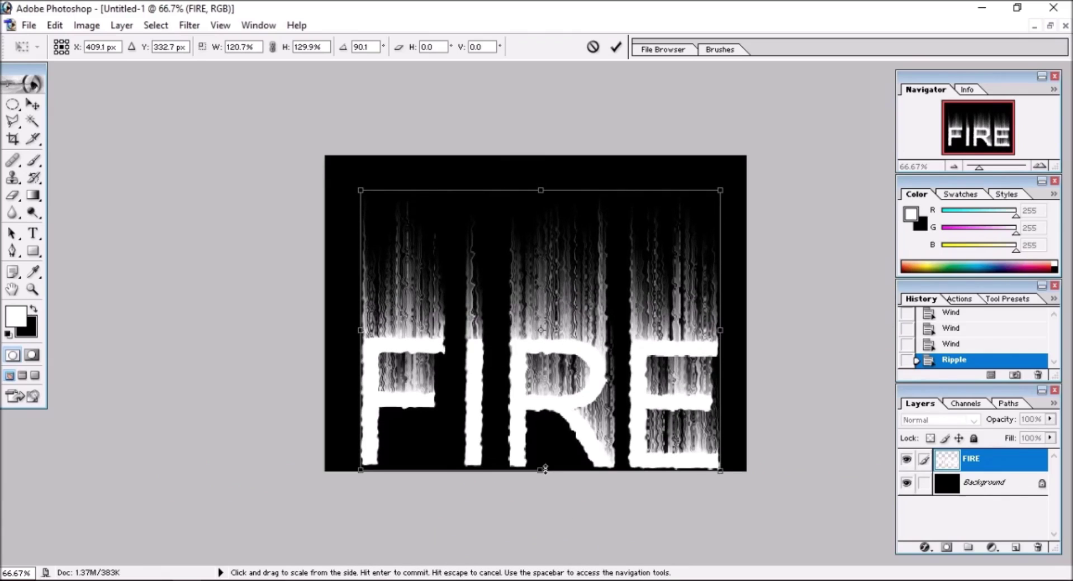
{"action": "left_click_drag", "start_coordinate": [360, 331], "coordinate": [322, 331]}
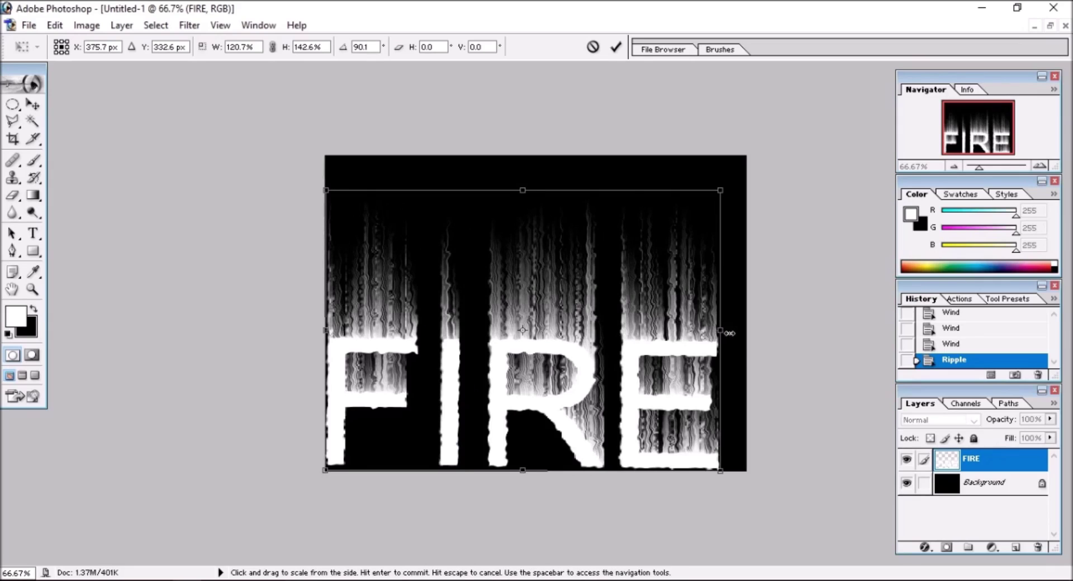
{"action": "left_click_drag", "start_coordinate": [728, 333], "coordinate": [754, 333]}
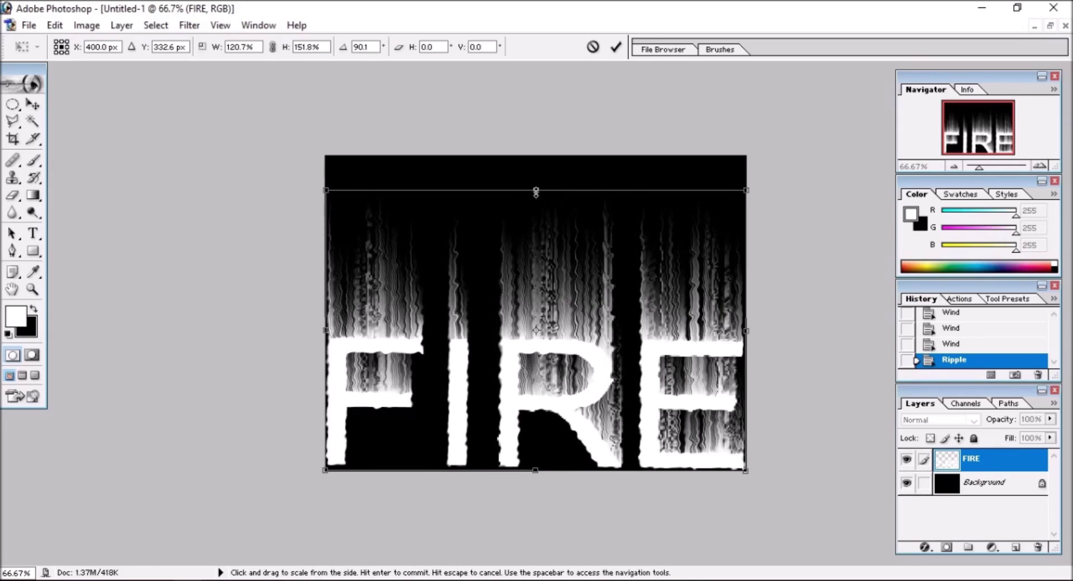
{"action": "left_click_drag", "start_coordinate": [536, 192], "coordinate": [536, 202]}
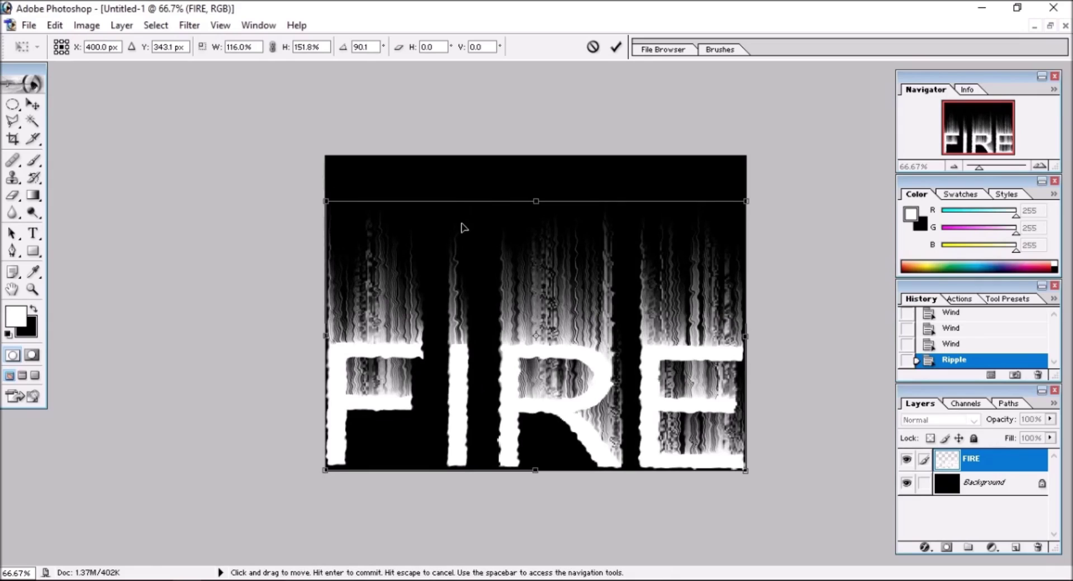
{"action": "left_click", "coordinate": [32, 104]}
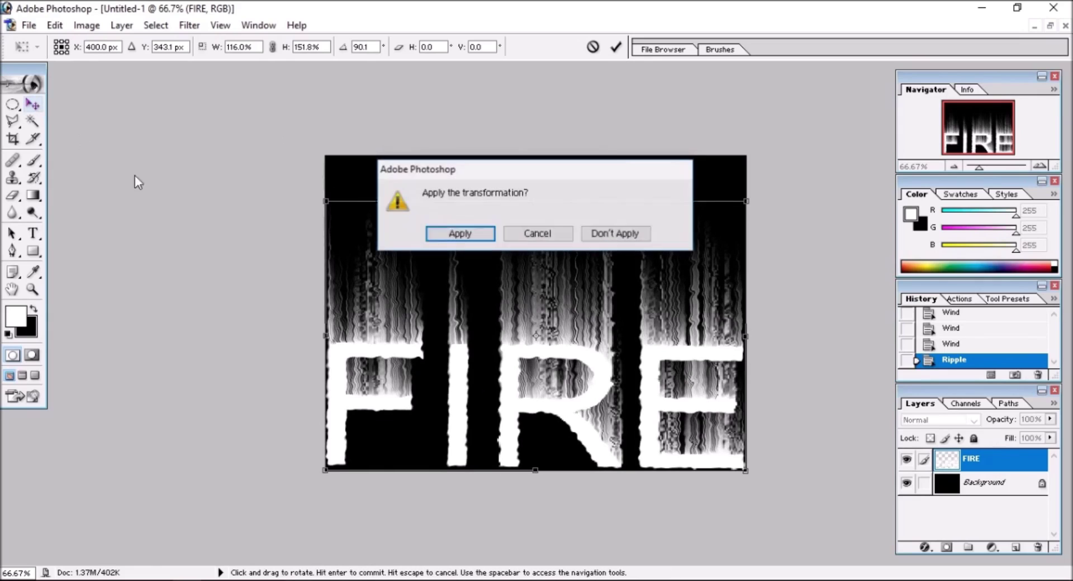
{"action": "left_click", "coordinate": [471, 236]}
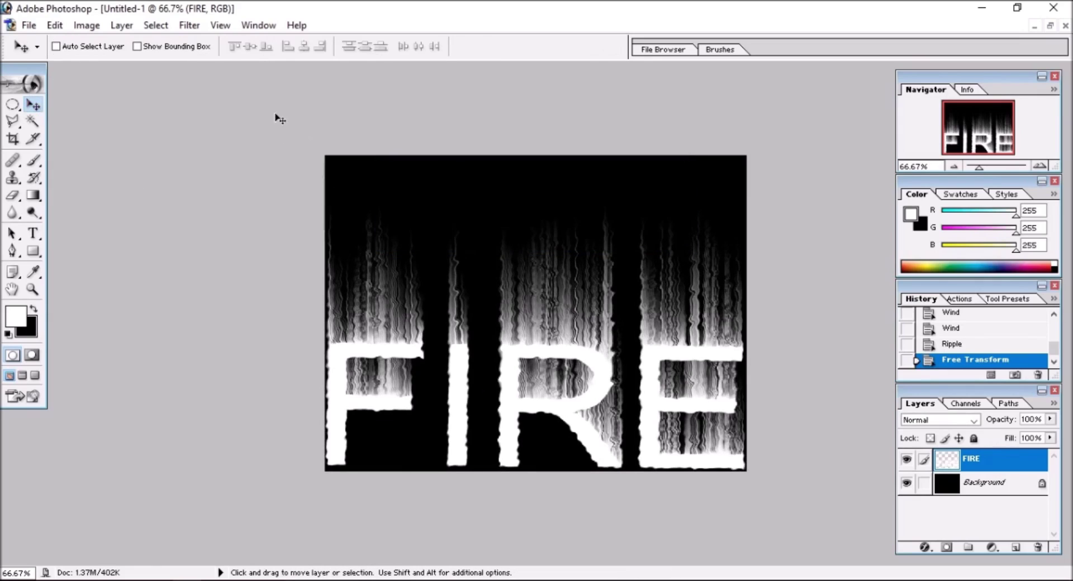
- Flatten the image and convert it to Grayscale mode
{"action": "left_click", "coordinate": [94, 24]}
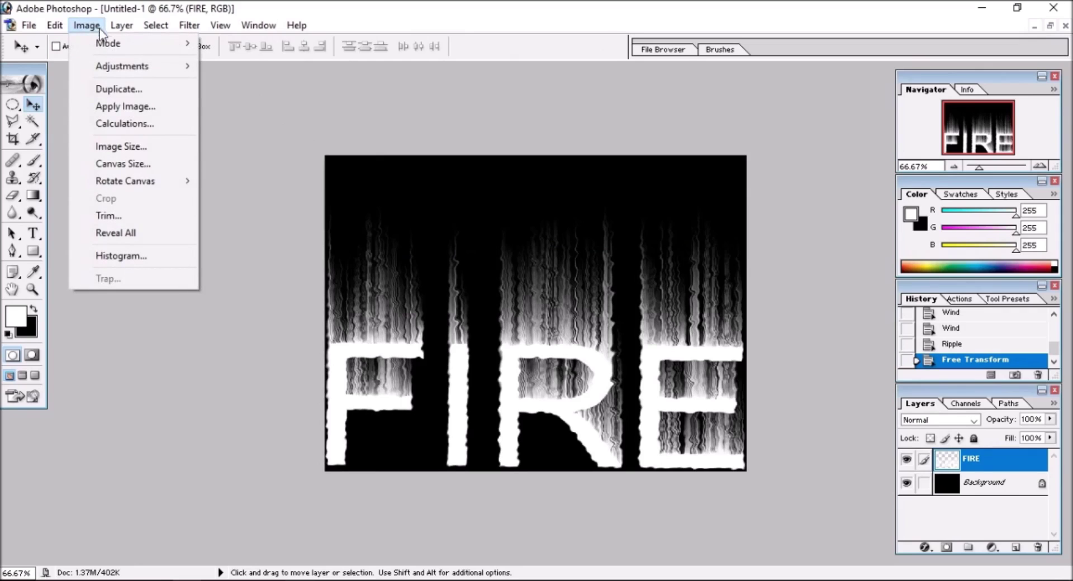
{"action": "mouse_move", "coordinate": [108, 43]}
{"action": "left_click", "coordinate": [219, 61]}
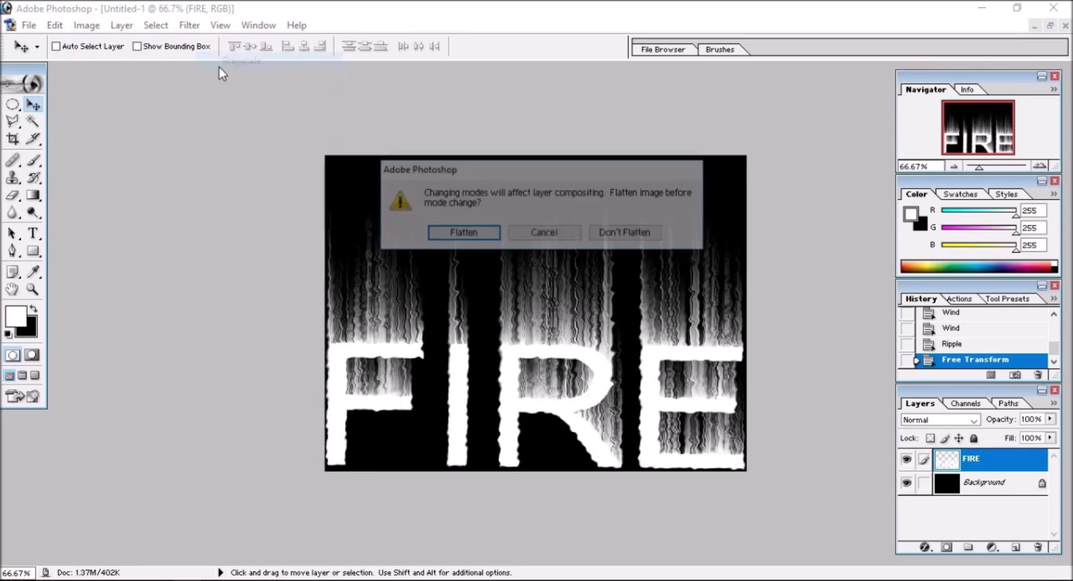
{"action": "left_click", "coordinate": [460, 242]}
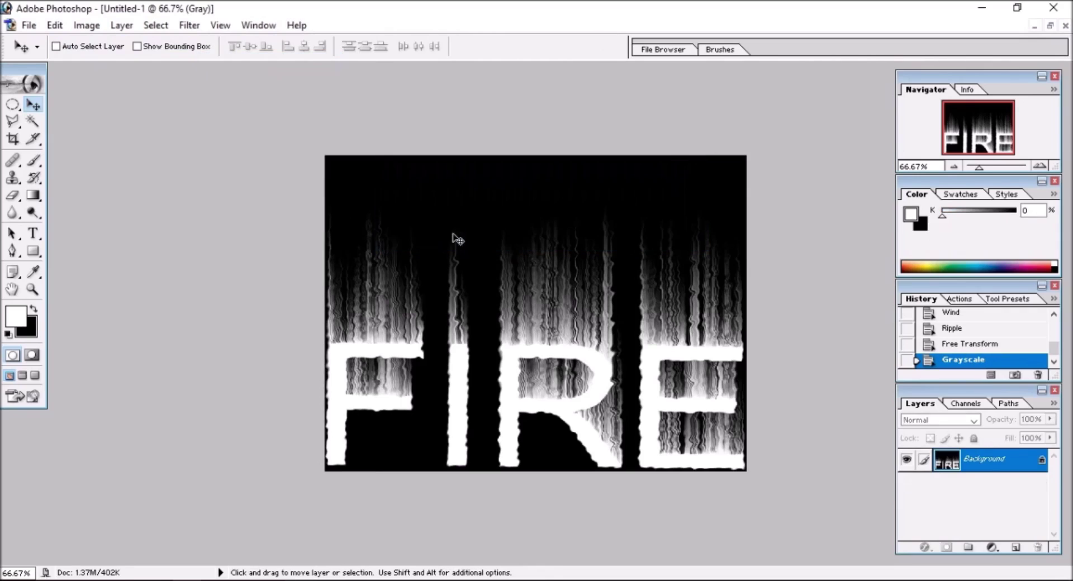
- Convert the grayscale image to Indexed Color mode
{"action": "left_click", "coordinate": [86, 26]}
{"action": "mouse_move", "coordinate": [109, 43]}
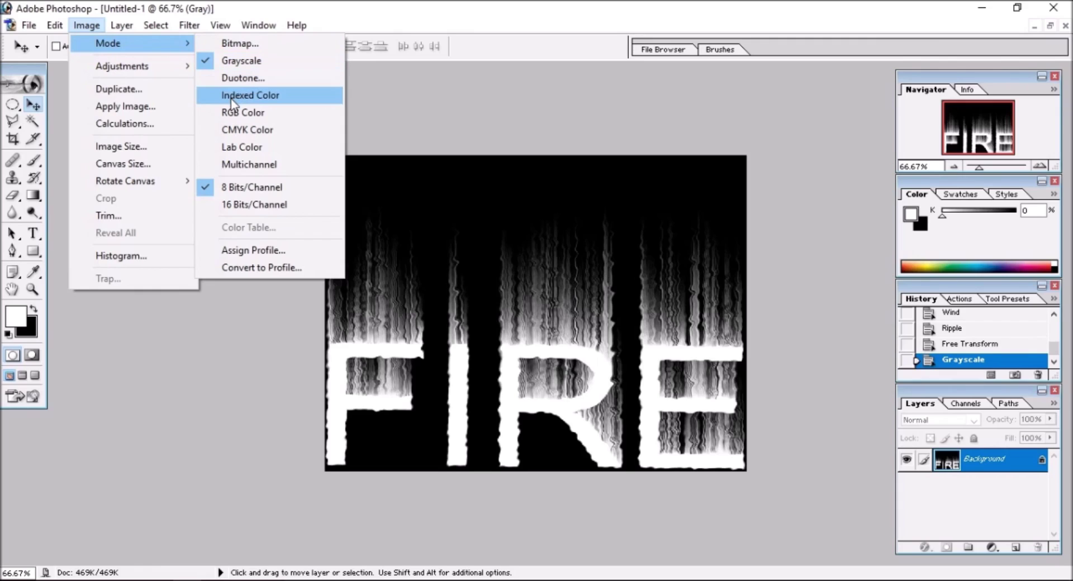
{"action": "left_click", "coordinate": [265, 95]}
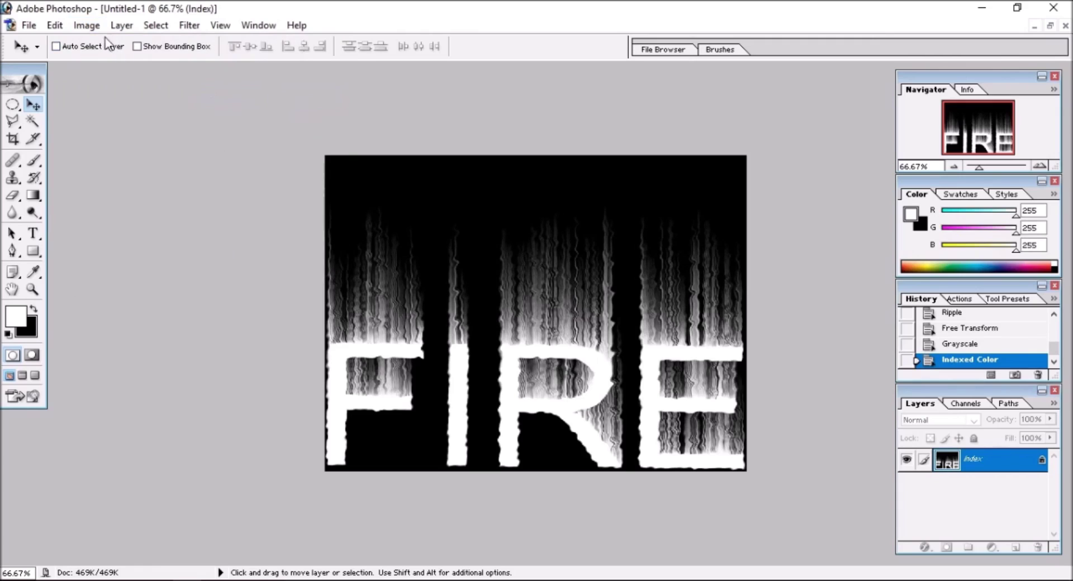
{"action": "left_click", "coordinate": [87, 25]}
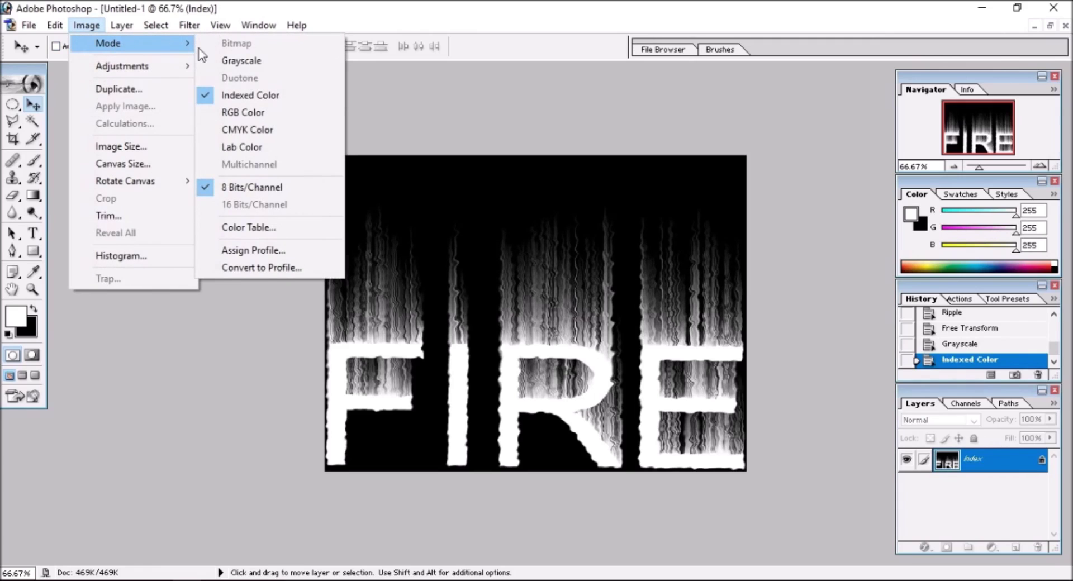
- Apply the Black Body color table so the streaks turn red, orange and yellow
{"action": "left_click", "coordinate": [249, 227]}
{"action": "left_click", "coordinate": [596, 196]}
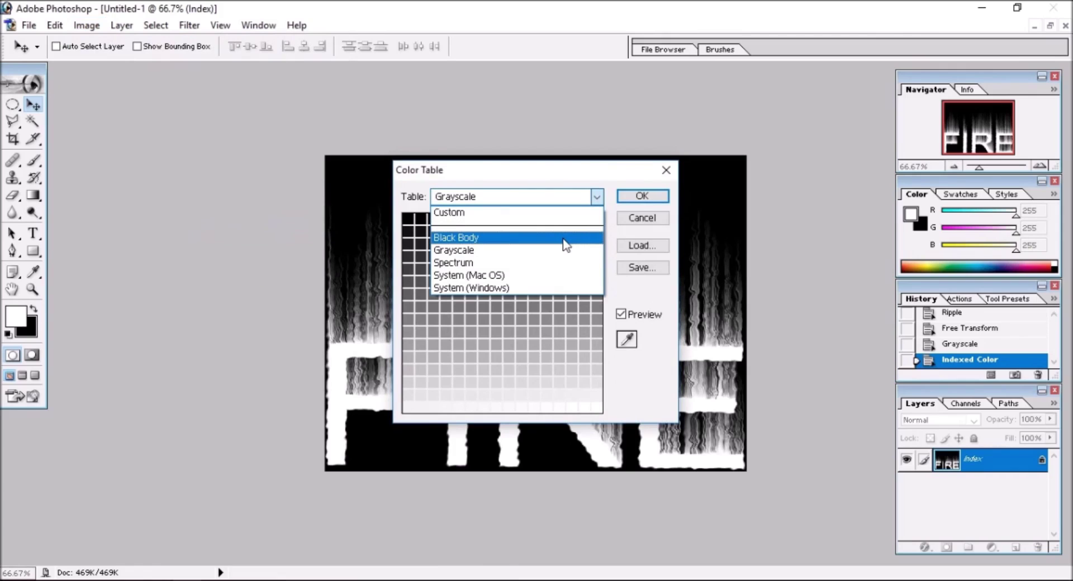
{"action": "left_click", "coordinate": [566, 244]}
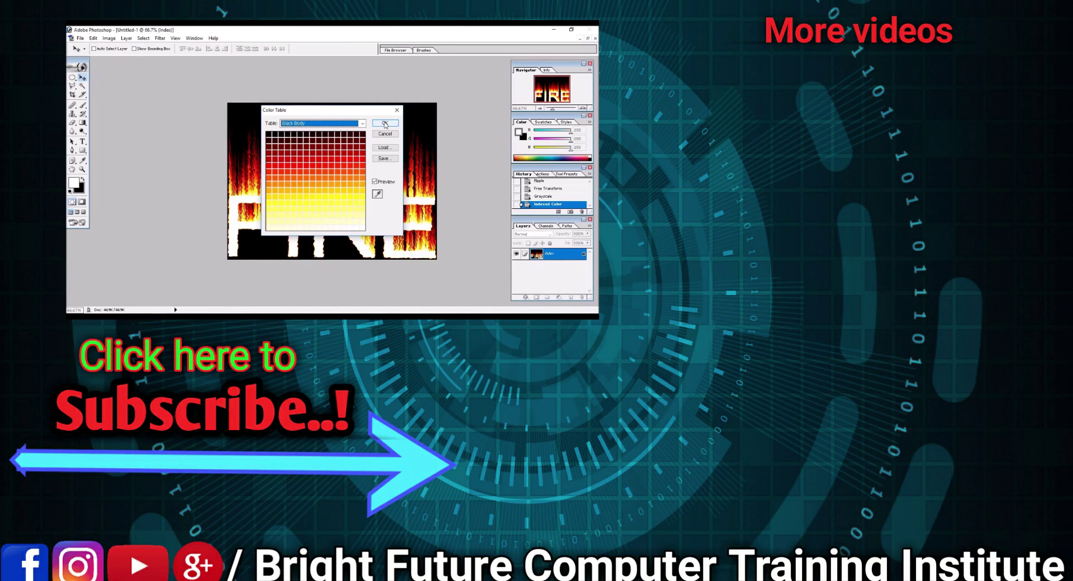
{"action": "left_click", "coordinate": [384, 123]}
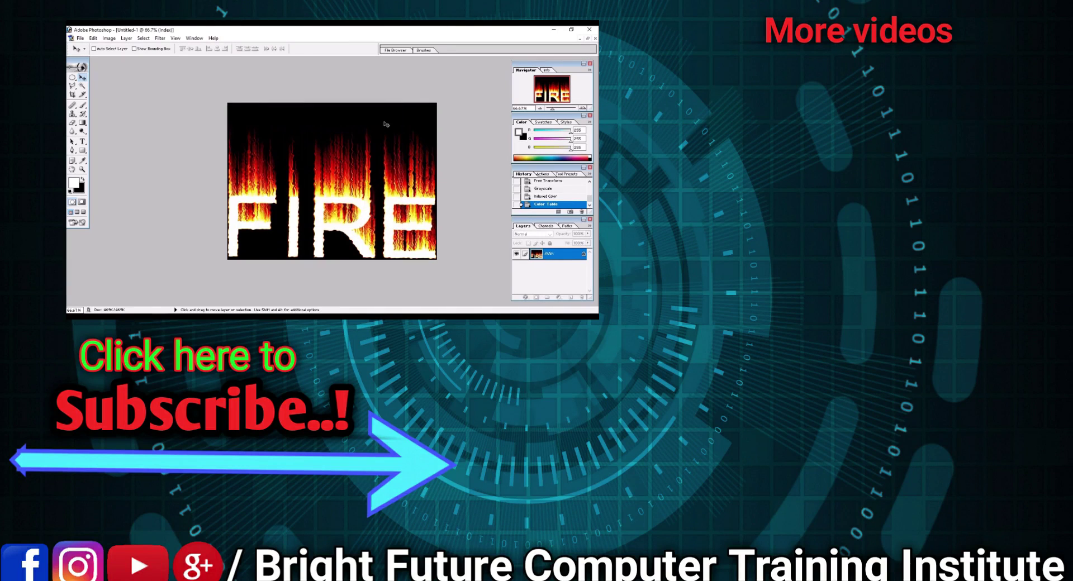